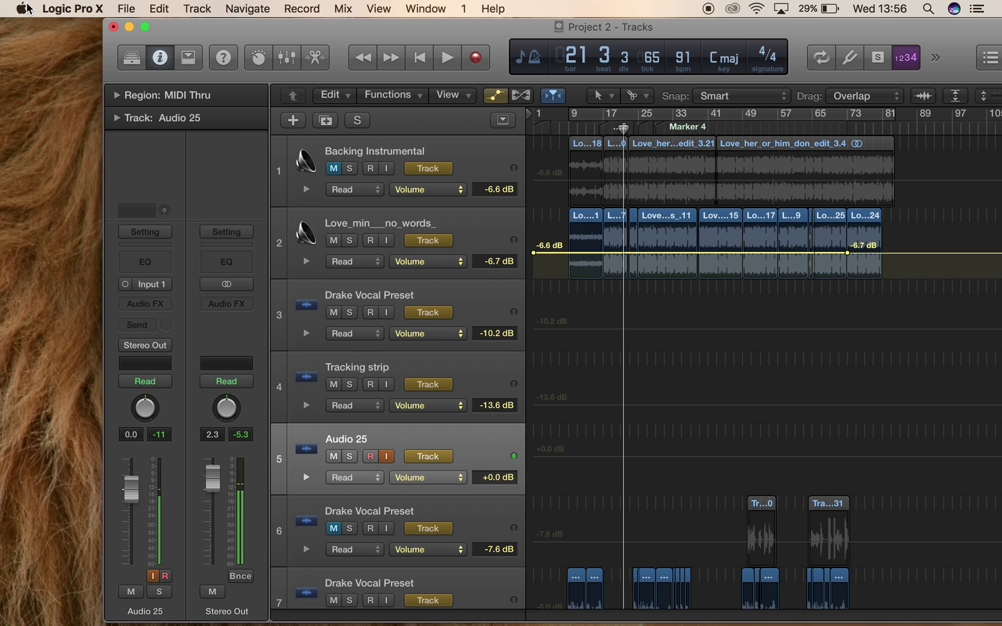
# Hide the automation lanes and briefly play the song's ending from around bar 66
pyautogui.click(494, 99)
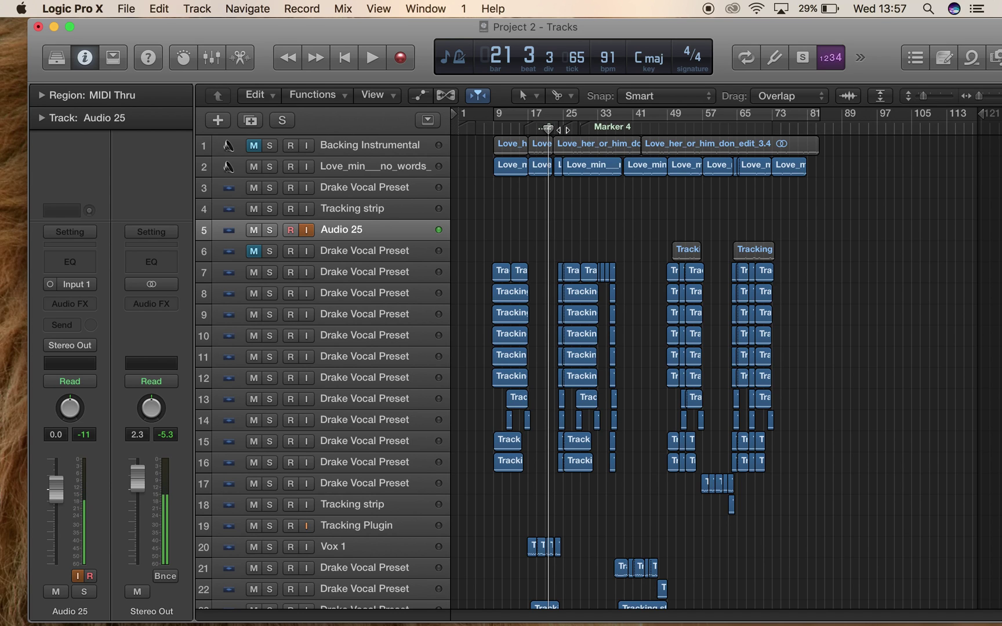
pyautogui.press('space')
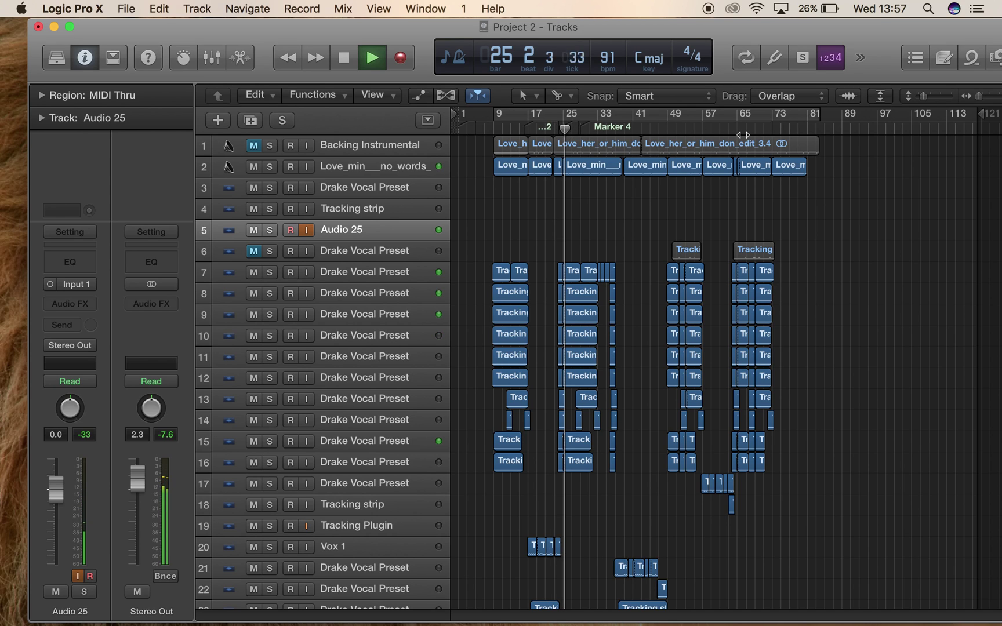
pyautogui.click(742, 135)
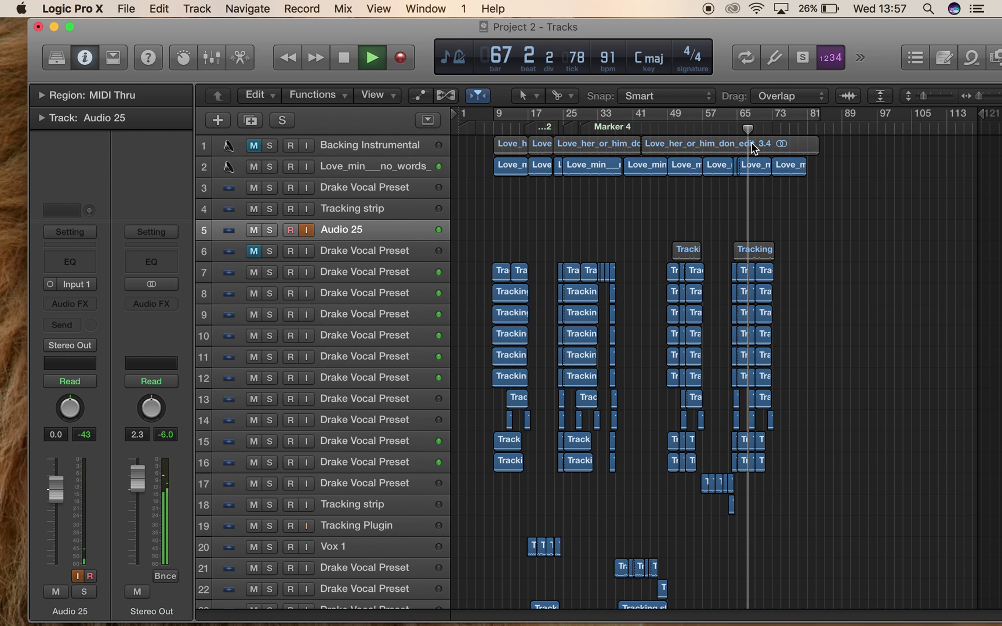
pyautogui.press('space')
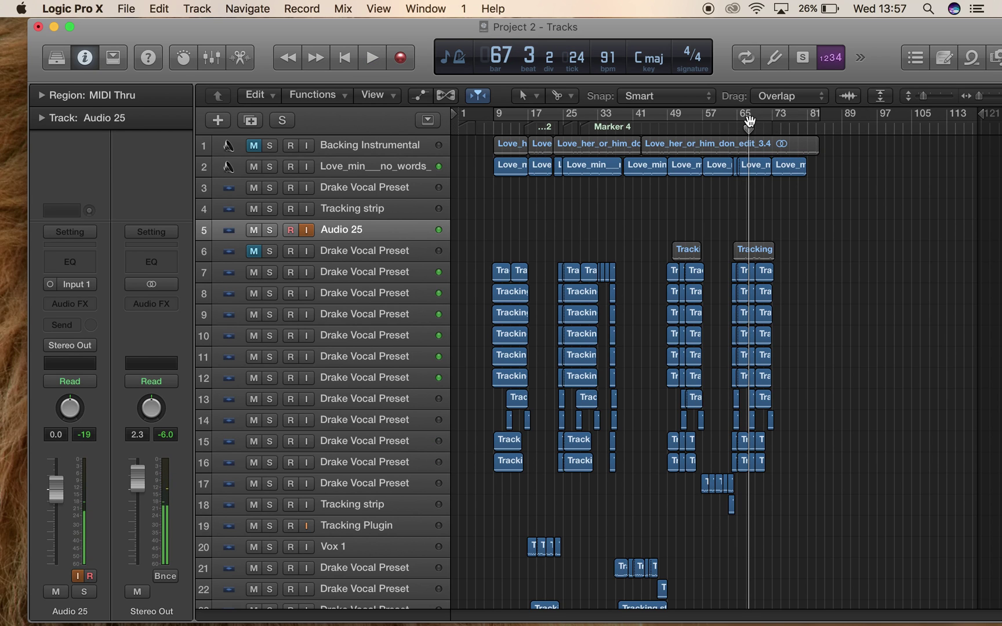
# Toggle the automation lanes and select tracks, toggling record arm on Audio 25
pyautogui.click(421, 95)
pyautogui.scroll(2, 364, 198)
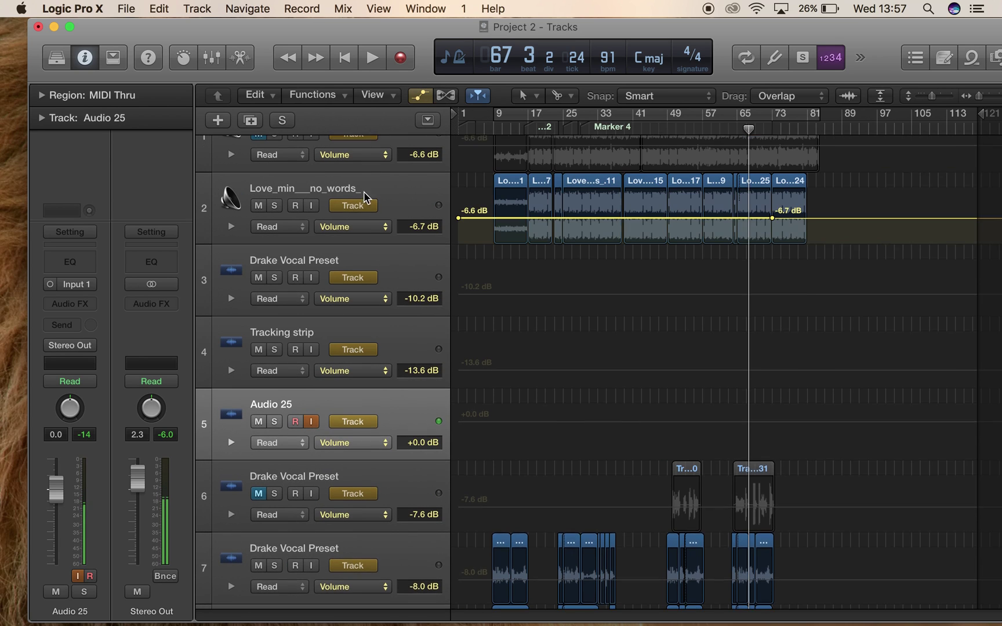
pyautogui.scroll(2, 365, 198)
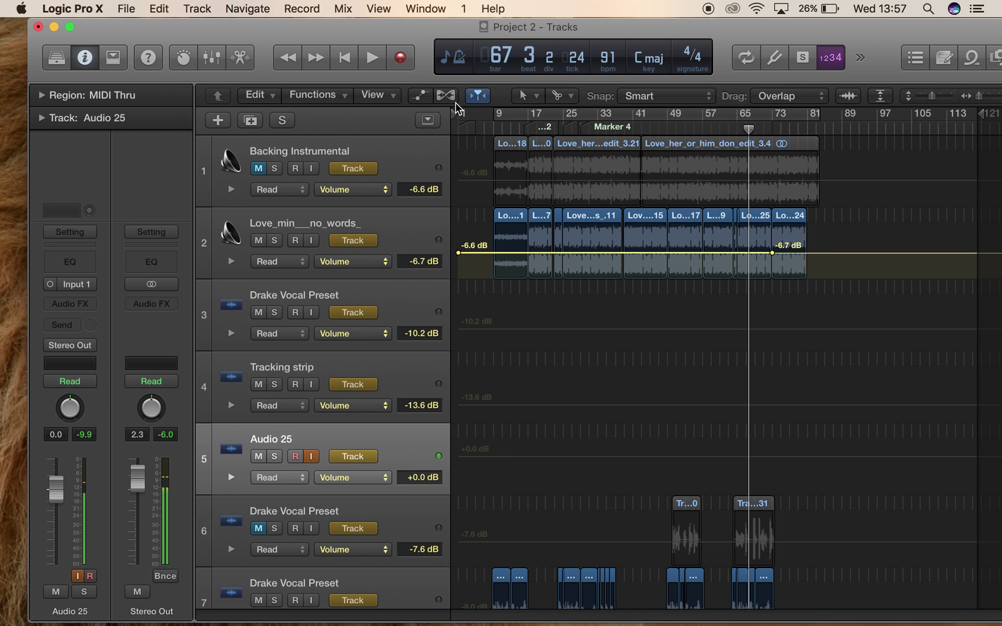
pyautogui.press('a')
pyautogui.click(382, 165)
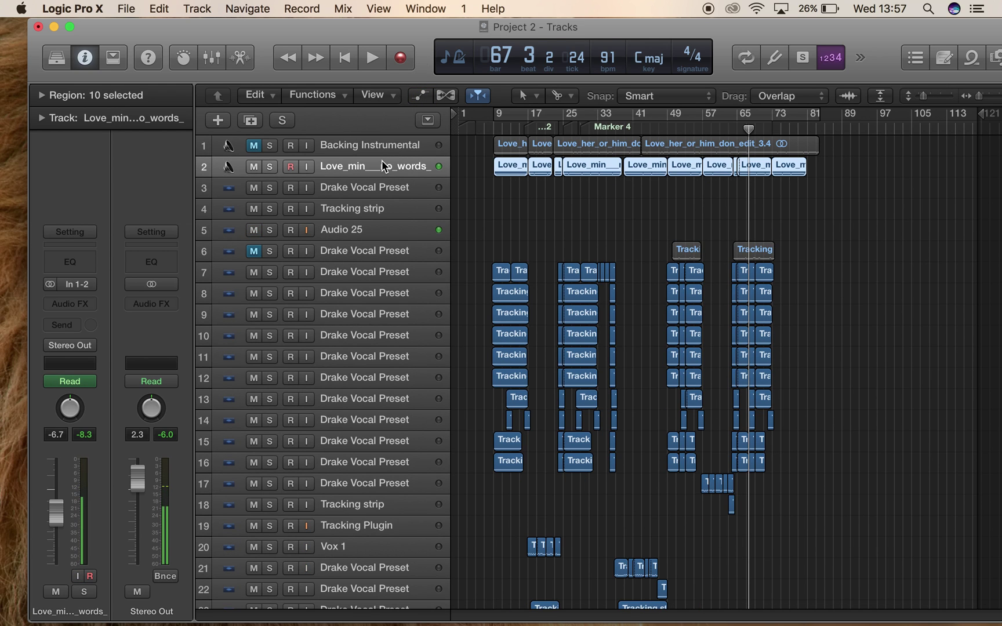
pyautogui.click(326, 231)
pyautogui.click(291, 229)
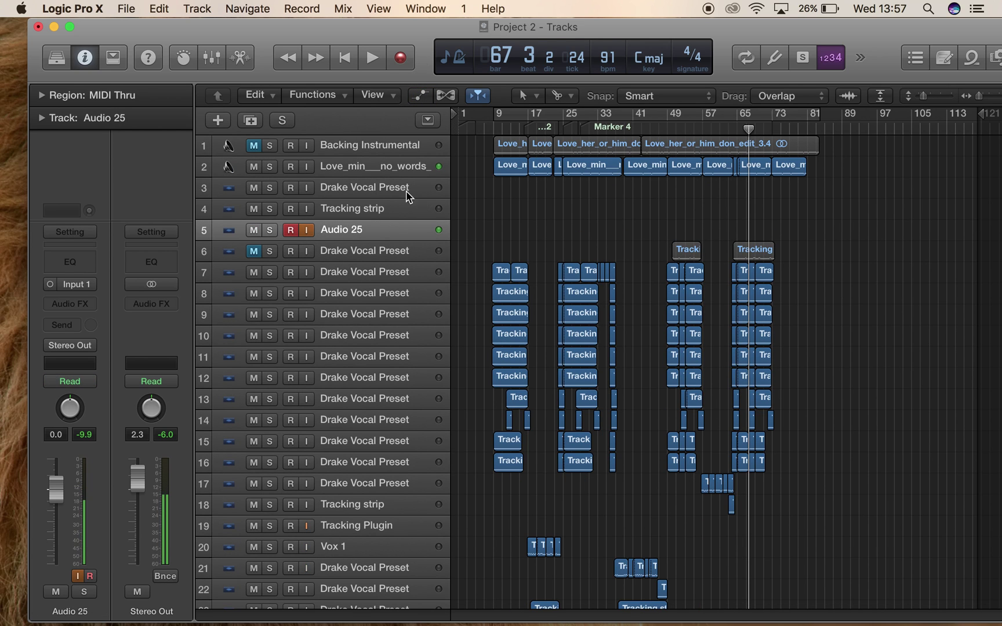
# Select Love_min___no_words_, show its volume automation lane, and widen the timeline
pyautogui.click(395, 171)
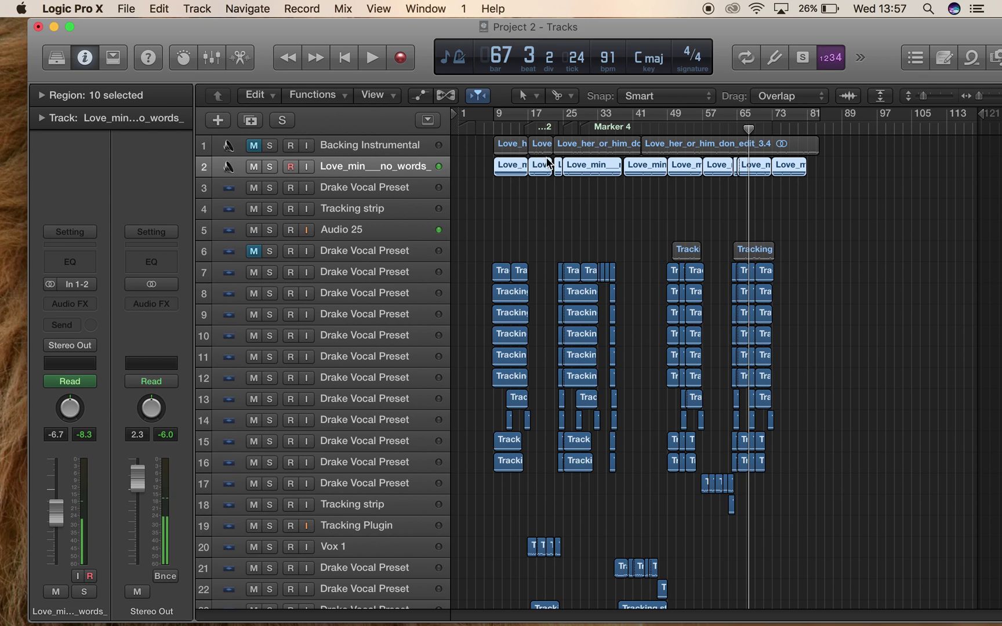
pyautogui.click(423, 97)
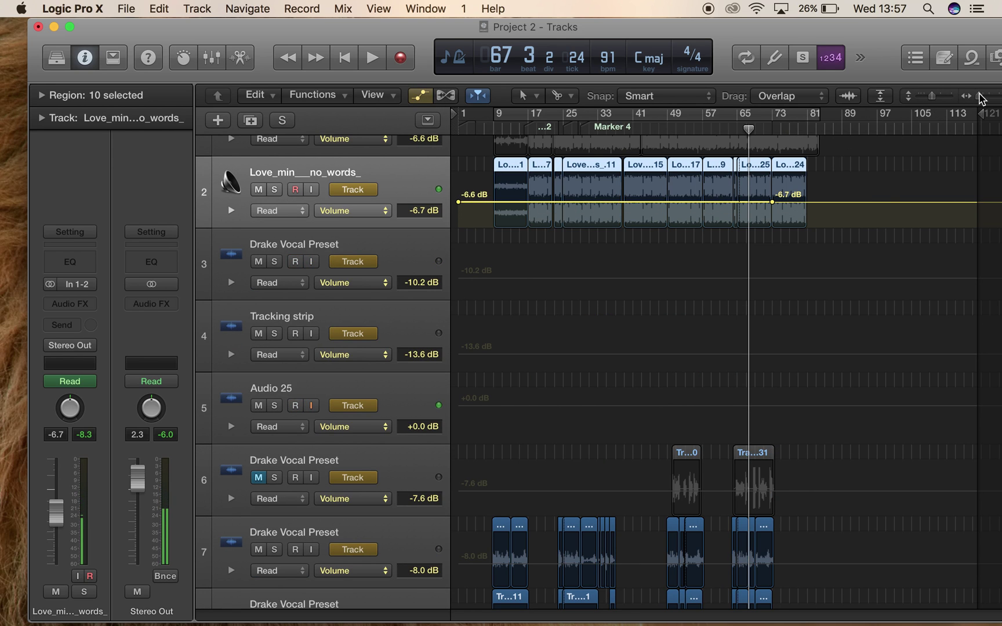
pyautogui.moveTo(980, 98); pyautogui.dragTo(991, 98)
pyautogui.moveTo(490, 620); pyautogui.dragTo(743, 619)
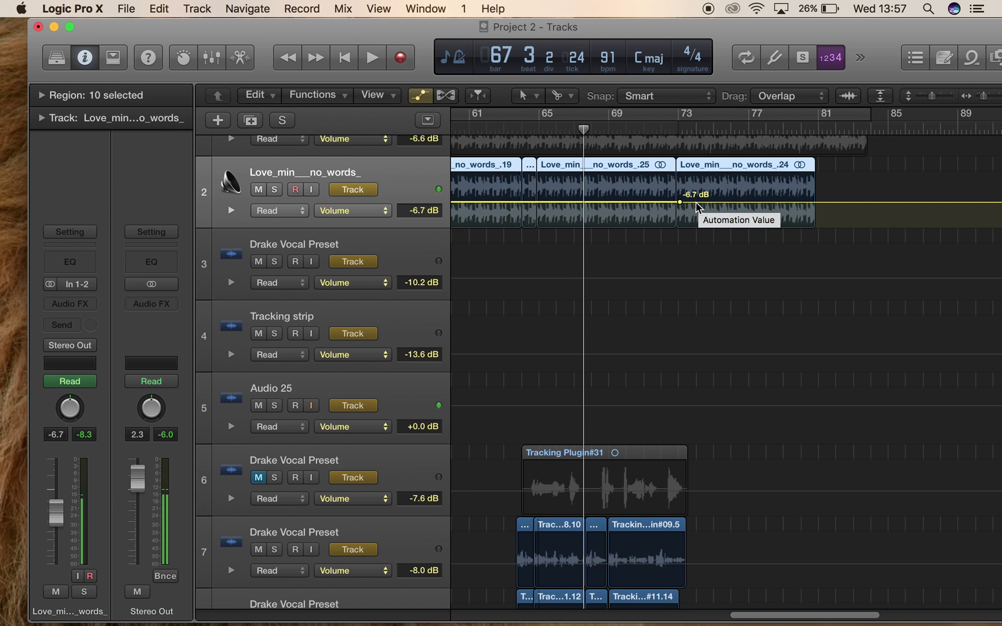
# Play the song briefly from bar 73
pyautogui.click(685, 133)
pyautogui.press('space')
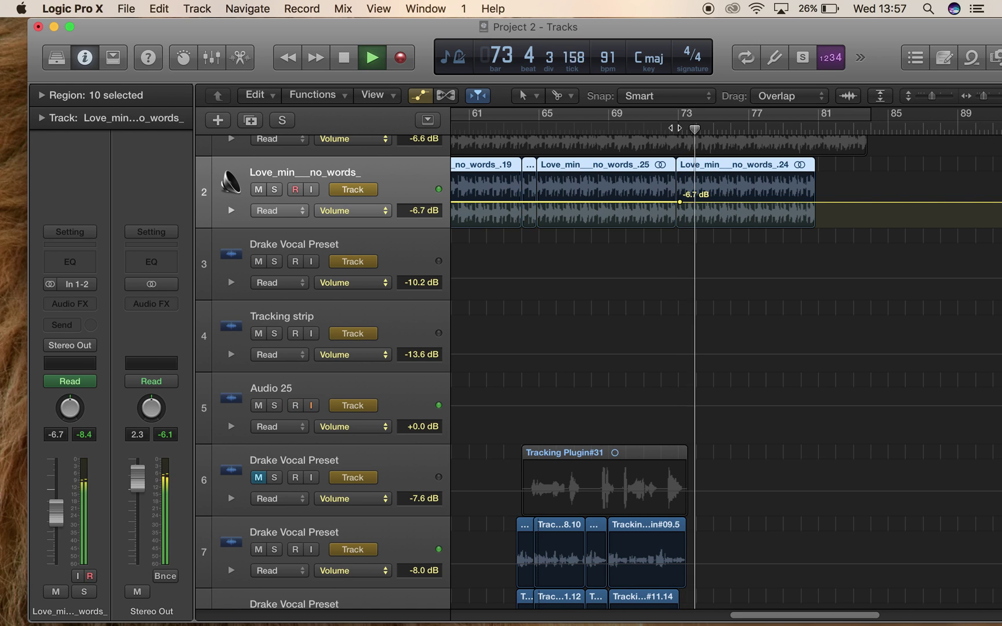
pyautogui.press('space')
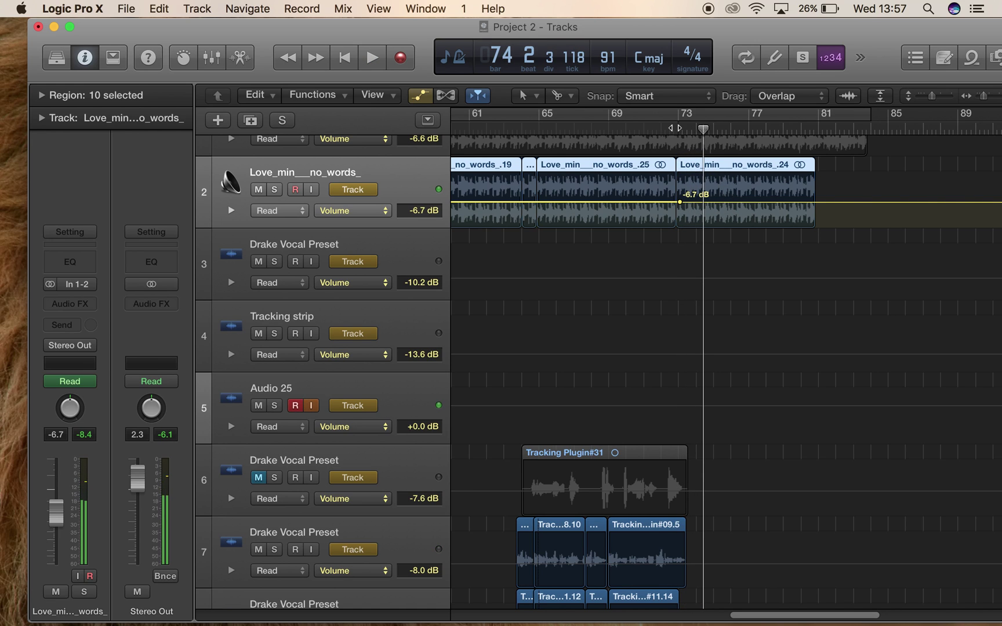
# Add volume points near bar 73, then delete the extras, keeping the -6.7 dB point
pyautogui.click(680, 205)
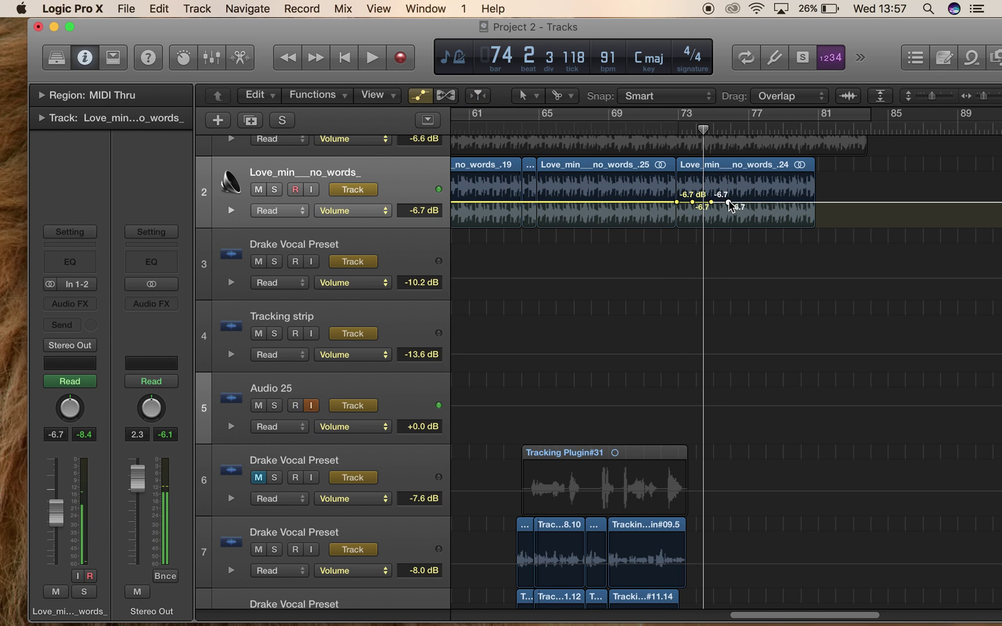
pyautogui.click(730, 204)
pyautogui.click(694, 203)
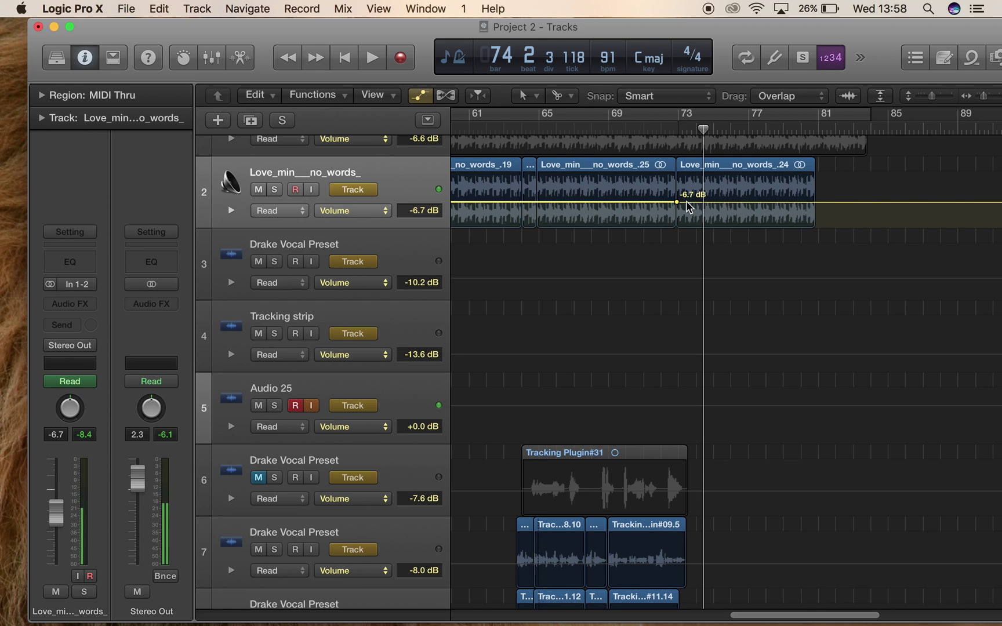
pyautogui.scroll(-2, 675, 205)
pyautogui.click(687, 127)
# Add a volume point on the backing track's line near bar 74
pyautogui.moveTo(687, 126); pyautogui.dragTo(697, 126)
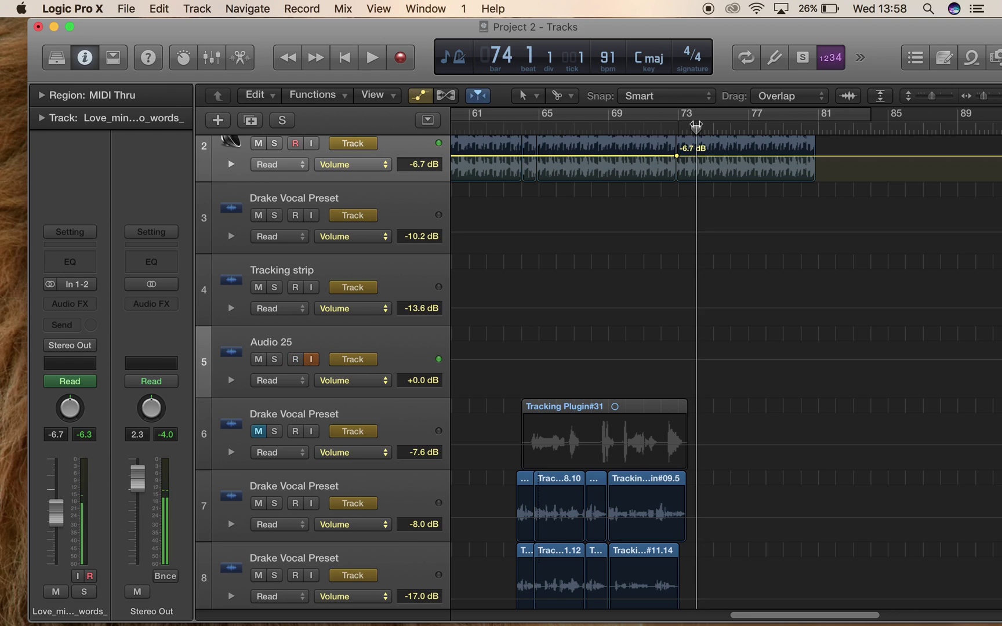
pyautogui.moveTo(678, 157); pyautogui.dragTo(685, 157)
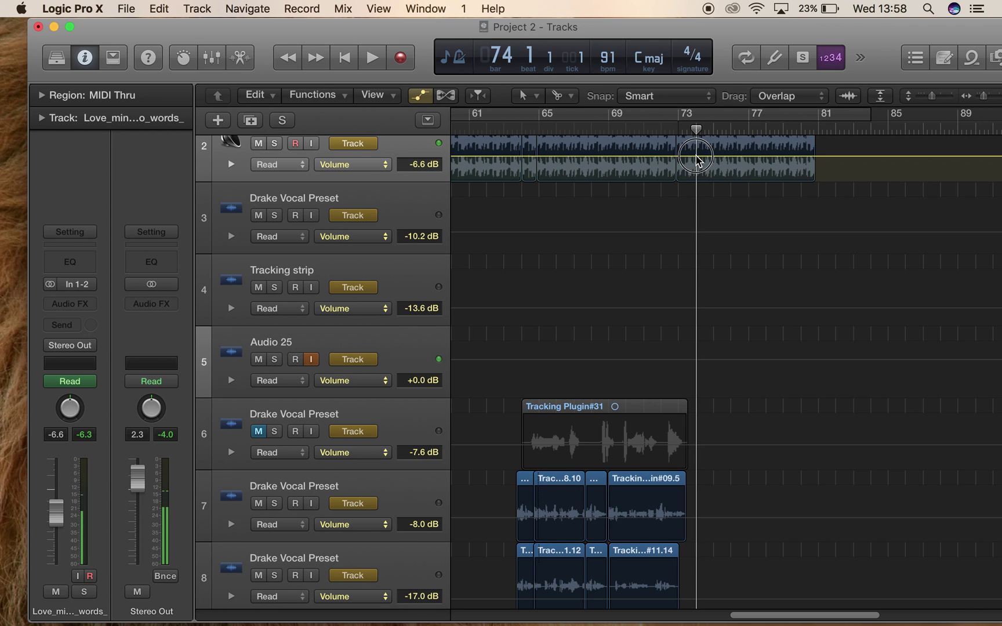
pyautogui.click(698, 157)
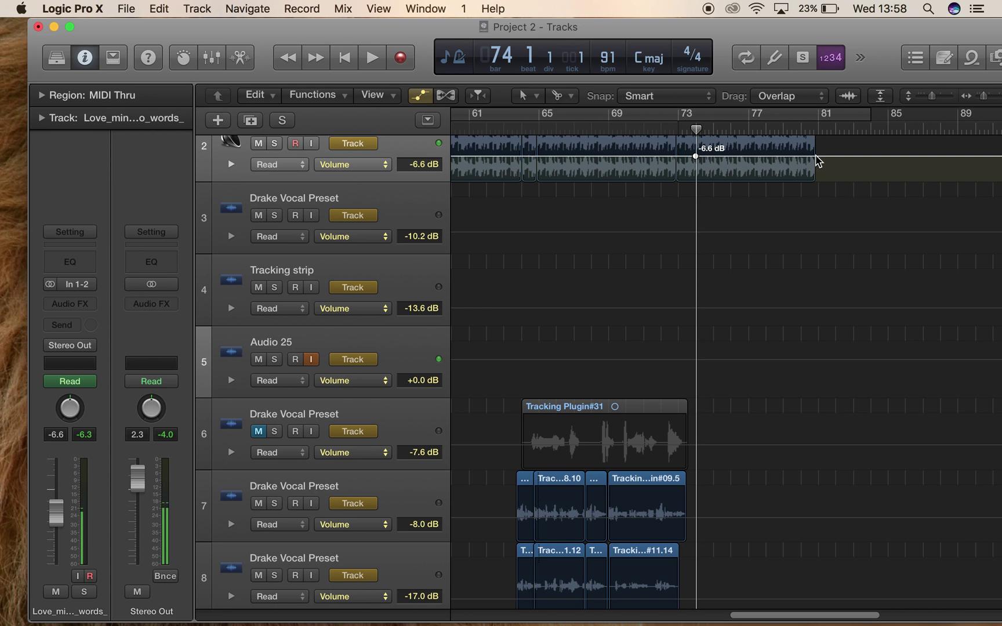
# Pull a new end point to silence around bar 78, play the fade, and start it earlier
pyautogui.click(818, 158)
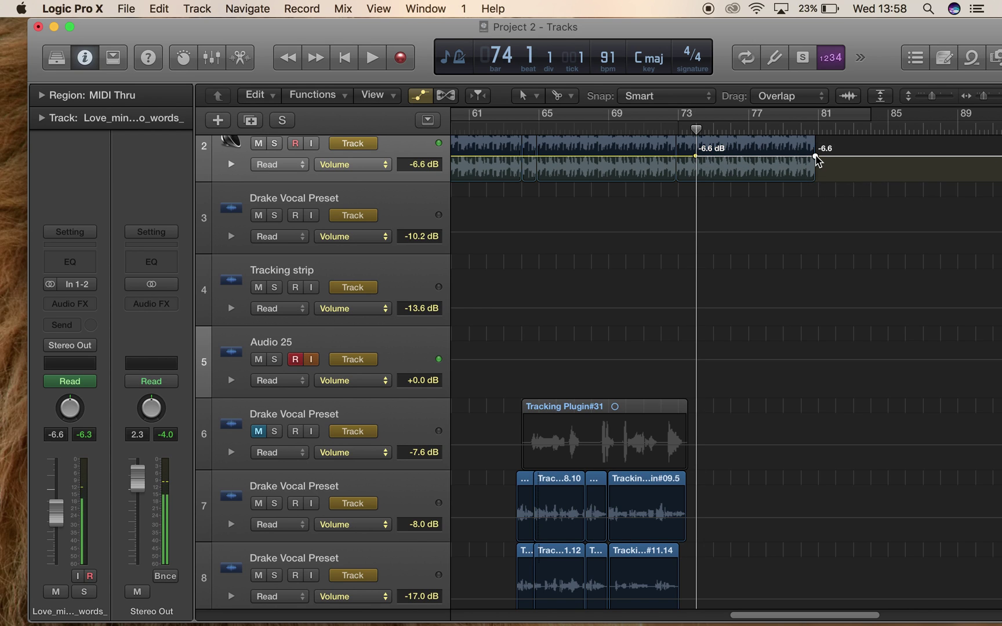
pyautogui.moveTo(816, 158)
pyautogui.mouseDown()
pyautogui.moveTo(810, 178)
pyautogui.moveTo(777, 180)
pyautogui.mouseUp()
pyautogui.click(697, 130)
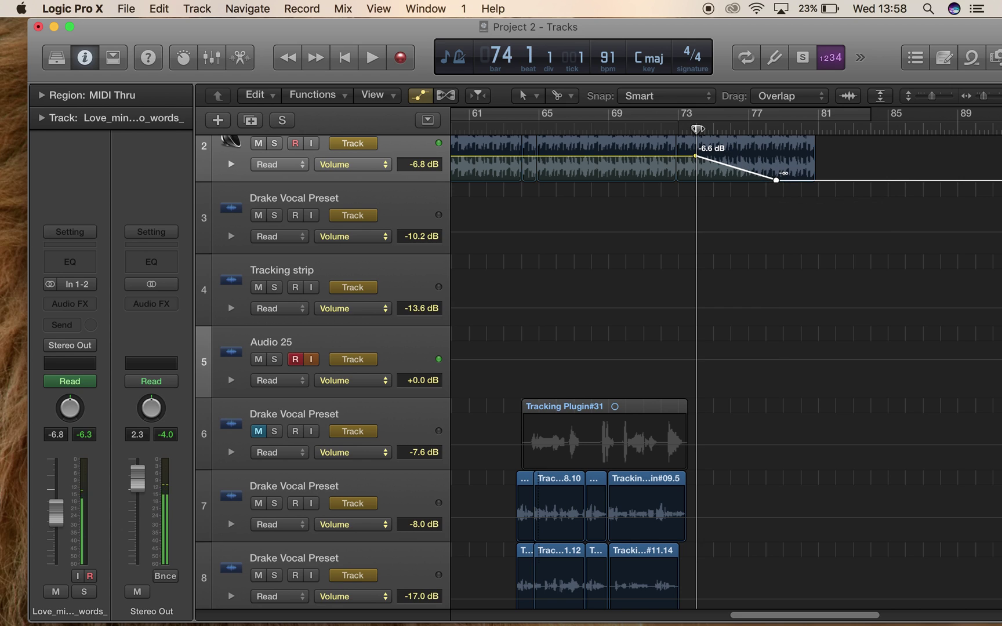
pyautogui.press('space')
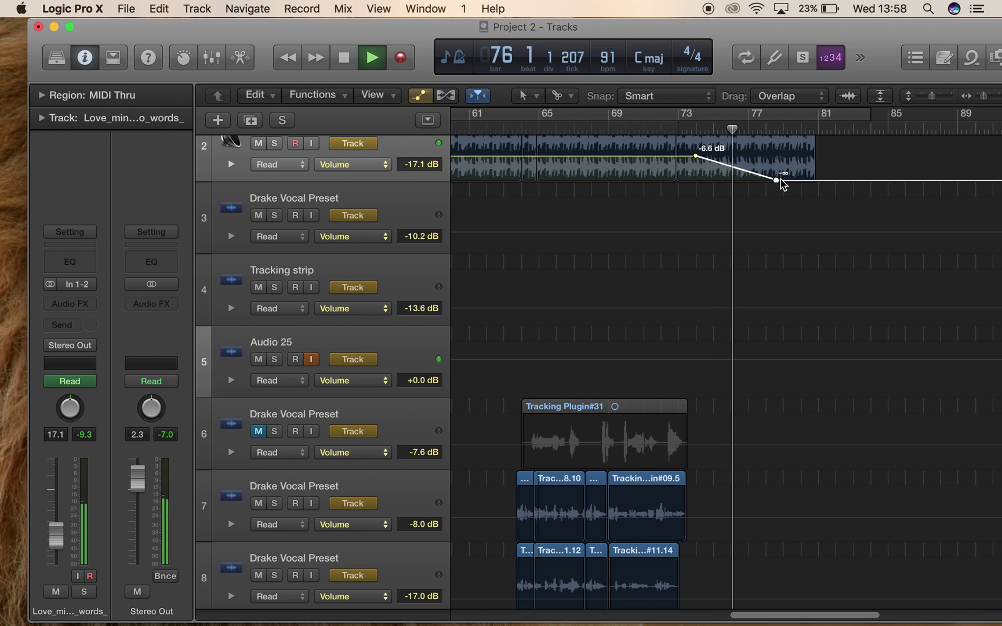
pyautogui.press('space')
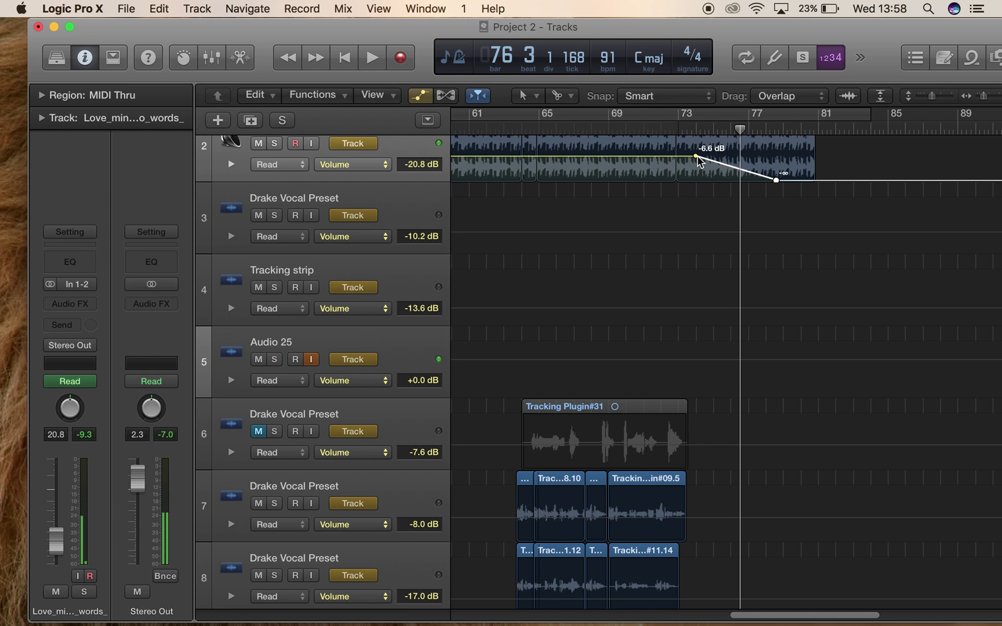
pyautogui.moveTo(695, 155); pyautogui.dragTo(680, 162)
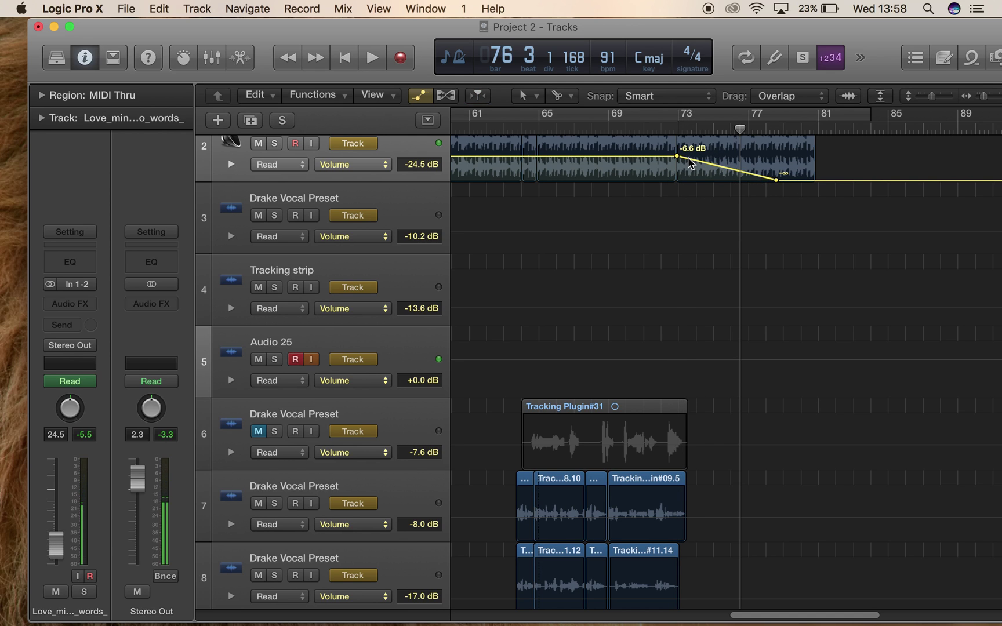
# Add a steep-drop point on the fade ramp just after bar 73
pyautogui.click(690, 163)
pyautogui.moveTo(690, 162); pyautogui.dragTo(683, 165)
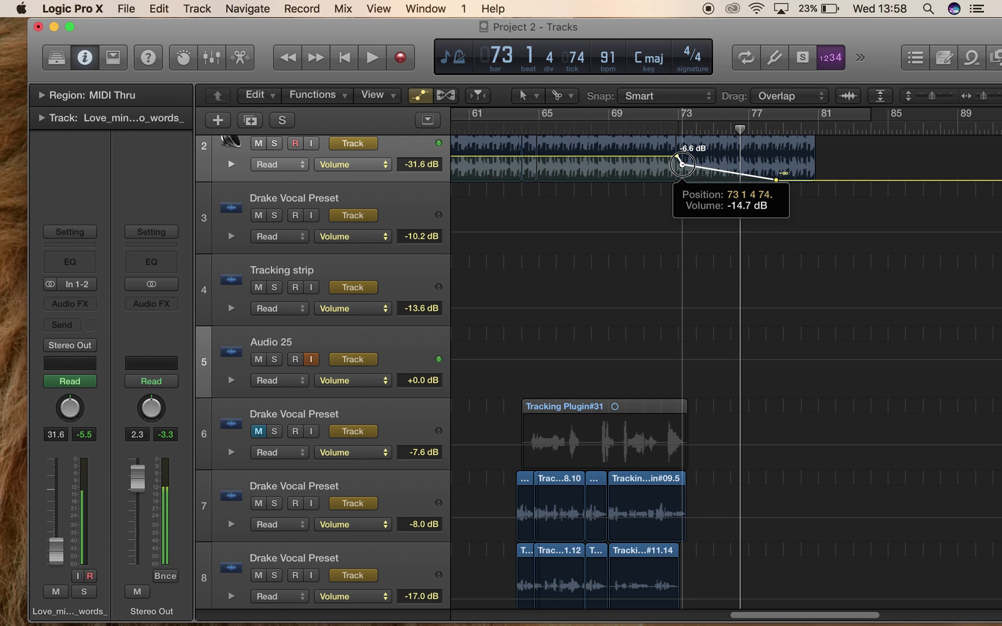
pyautogui.moveTo(682, 164); pyautogui.dragTo(683, 164)
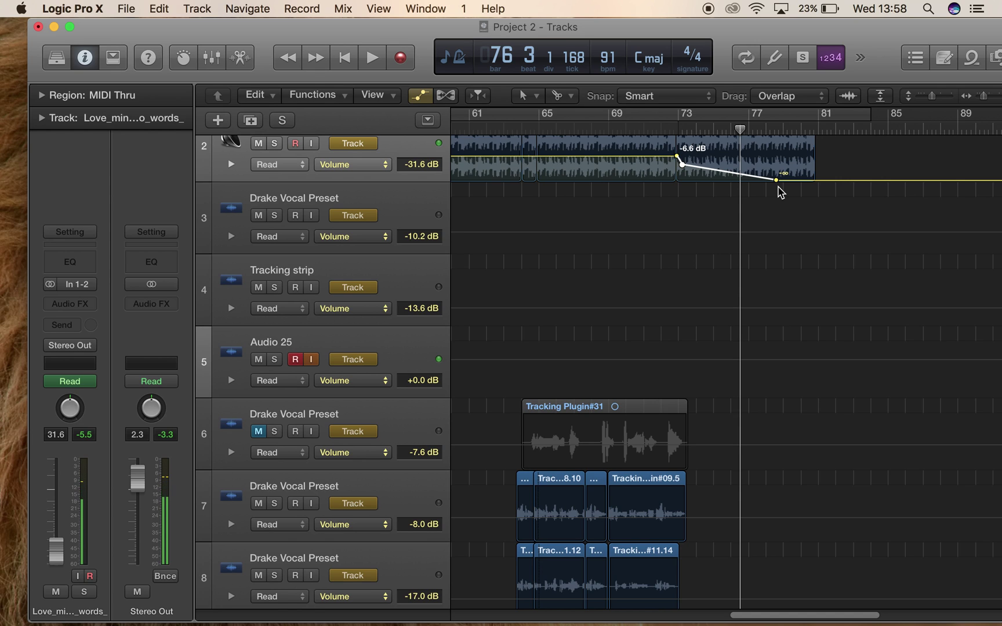
# Move the fade's silent end point later, to around bar 80
pyautogui.moveTo(776, 181); pyautogui.dragTo(806, 180)
pyautogui.click(734, 129)
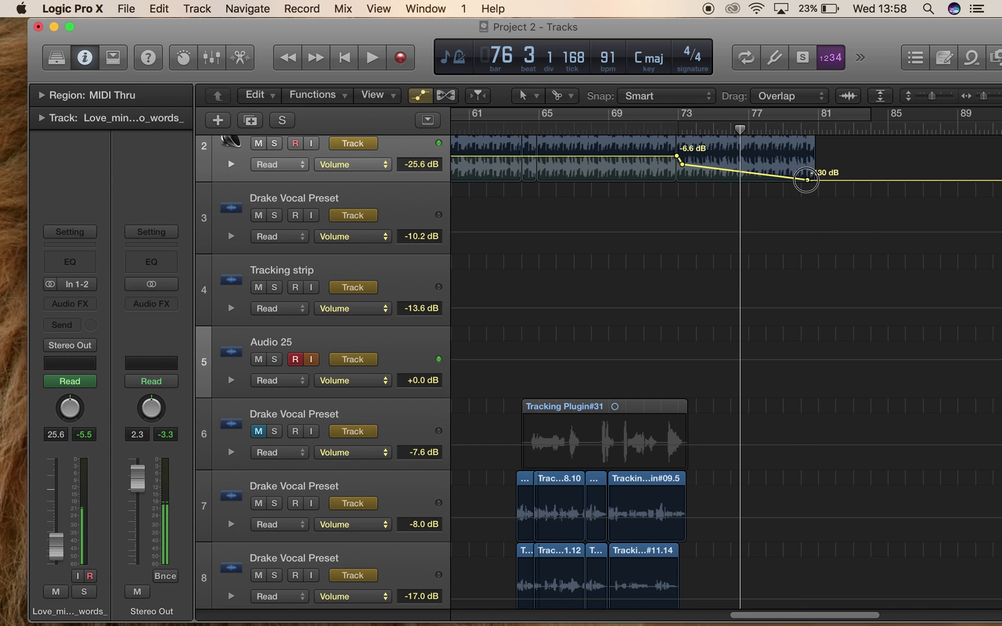
pyautogui.moveTo(807, 180); pyautogui.dragTo(799, 180)
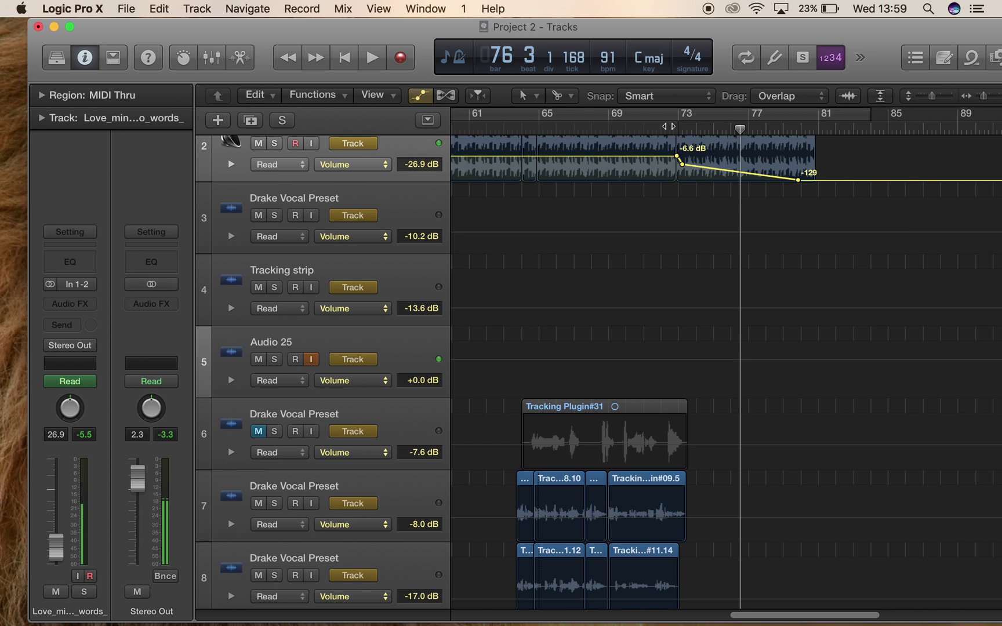
pyautogui.click(682, 166)
# Play from bar 72 and raise the steep-drop point to about -11.3 dB
pyautogui.click(662, 127)
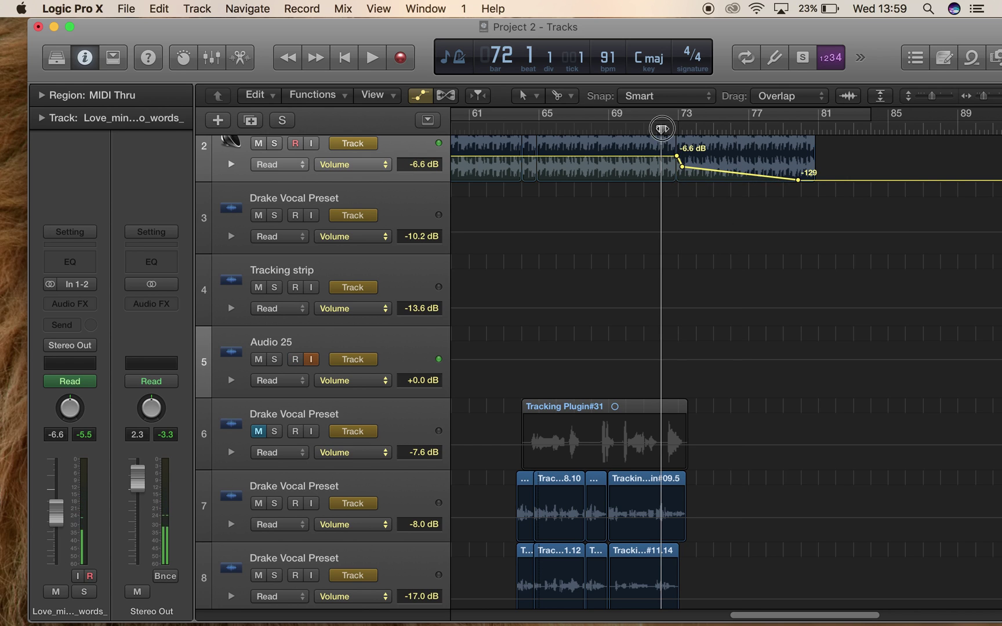
pyautogui.press('space')
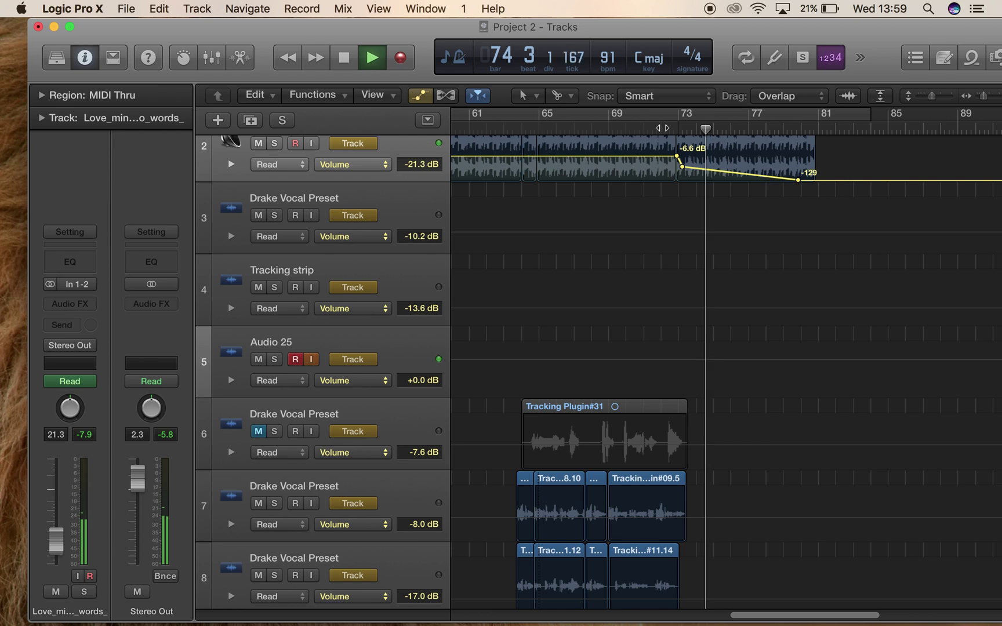
pyautogui.press('space')
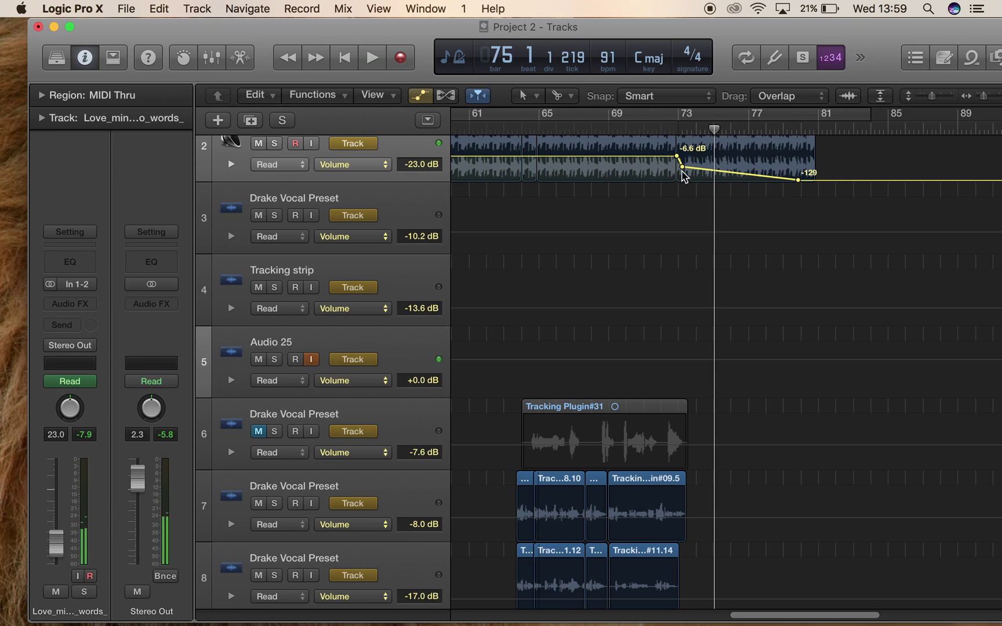
pyautogui.moveTo(685, 169); pyautogui.dragTo(681, 164)
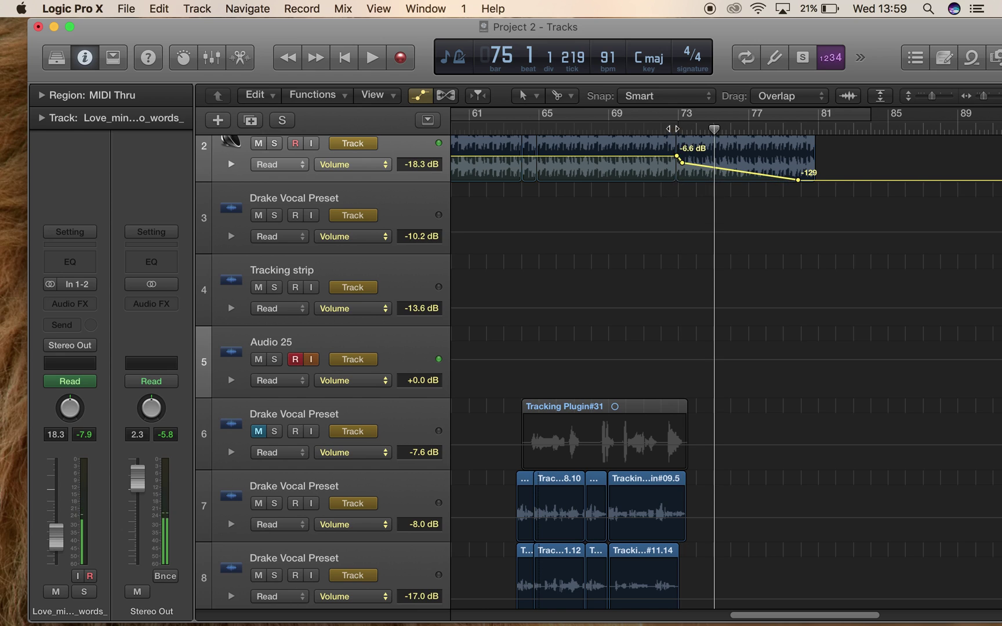
# Replay the fade and move its end point to -124 dB near bar 78
pyautogui.press('space')
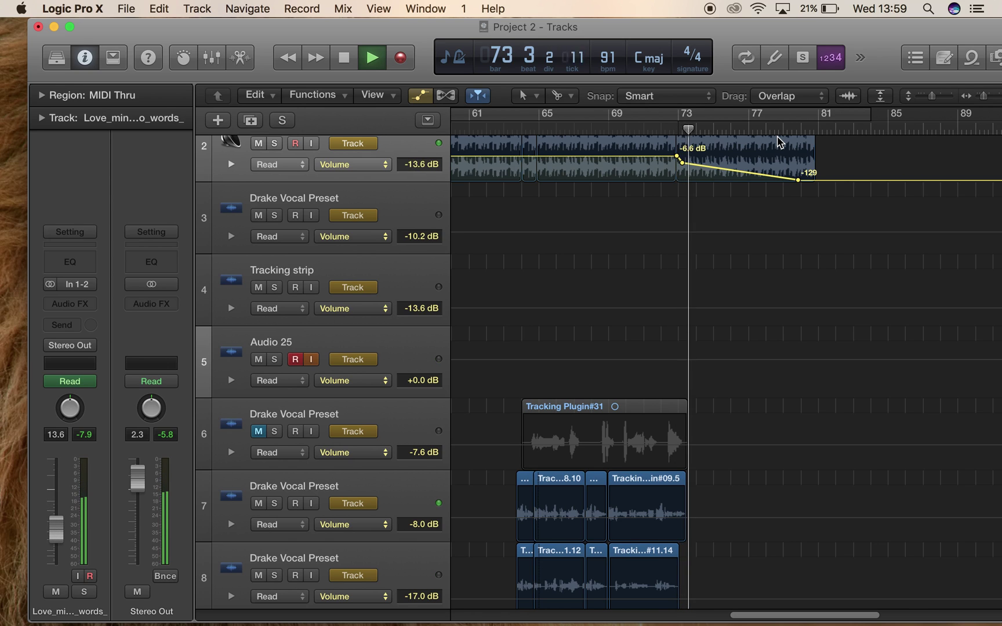
pyautogui.moveTo(797, 179); pyautogui.dragTo(776, 181)
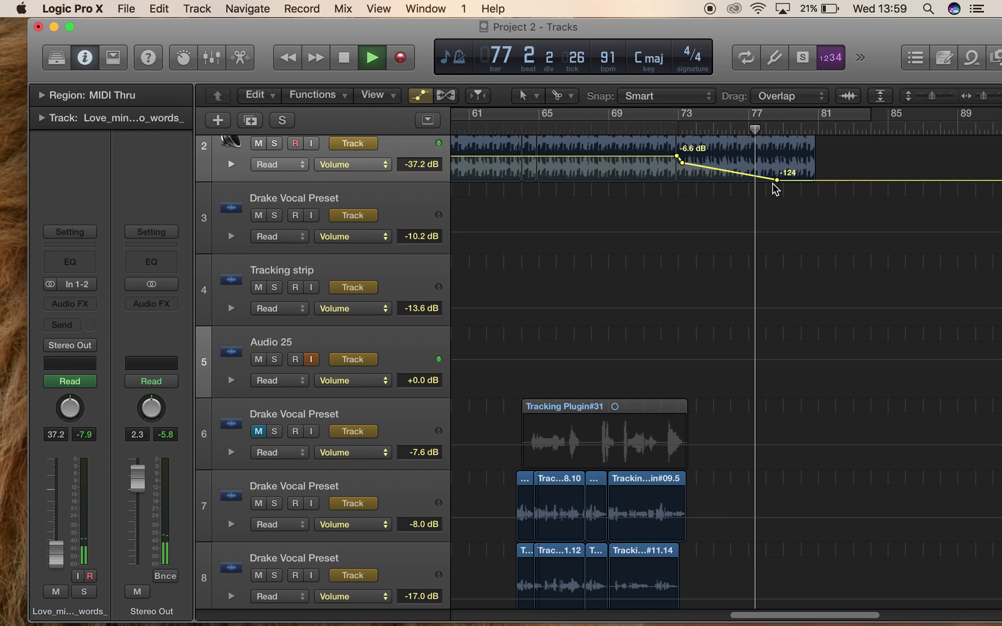
pyautogui.press('space')
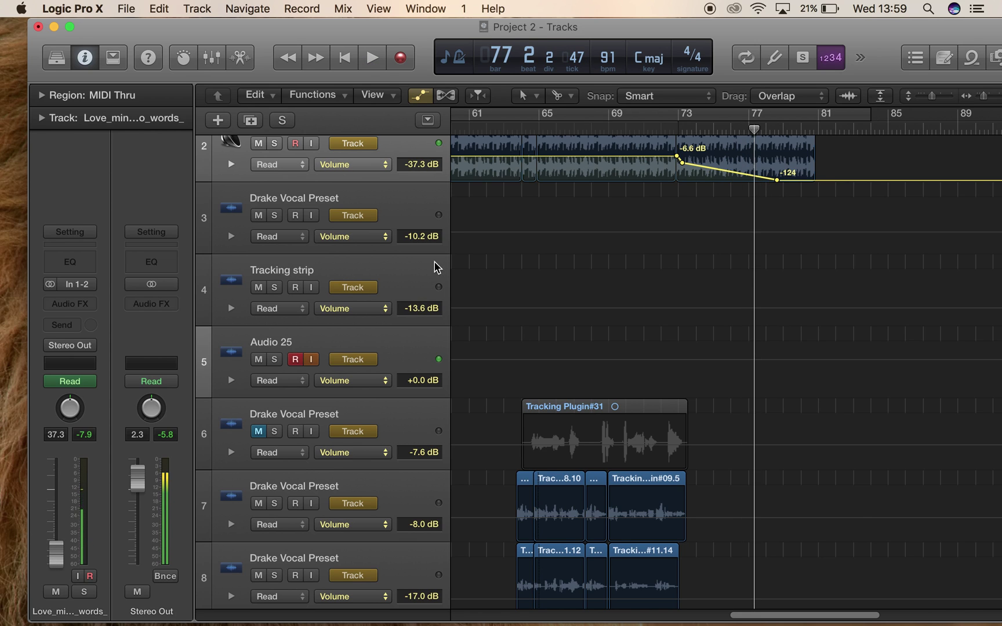
pyautogui.hotkey('ctrl', 'r')
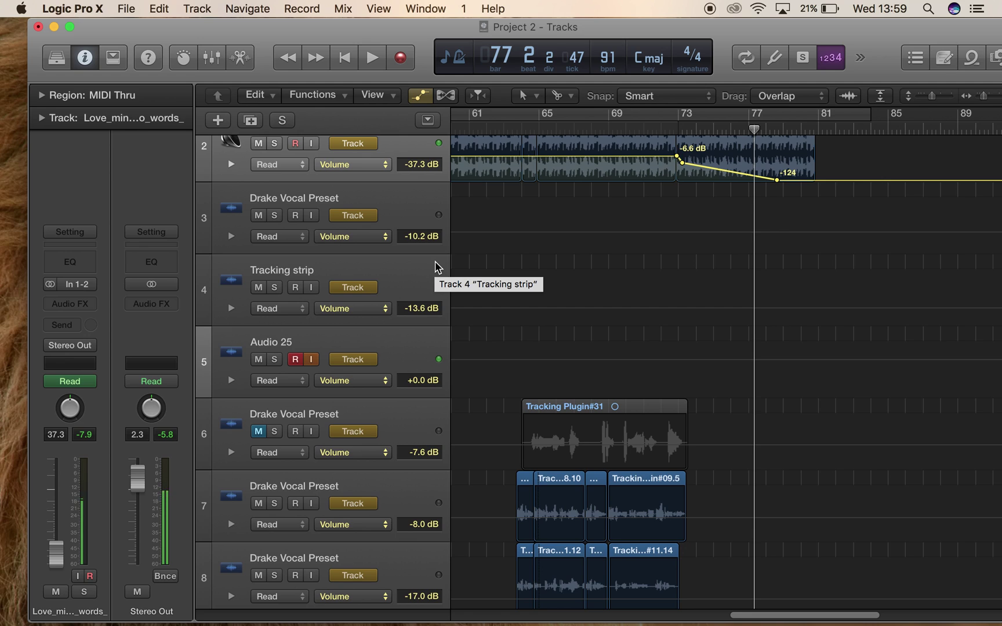